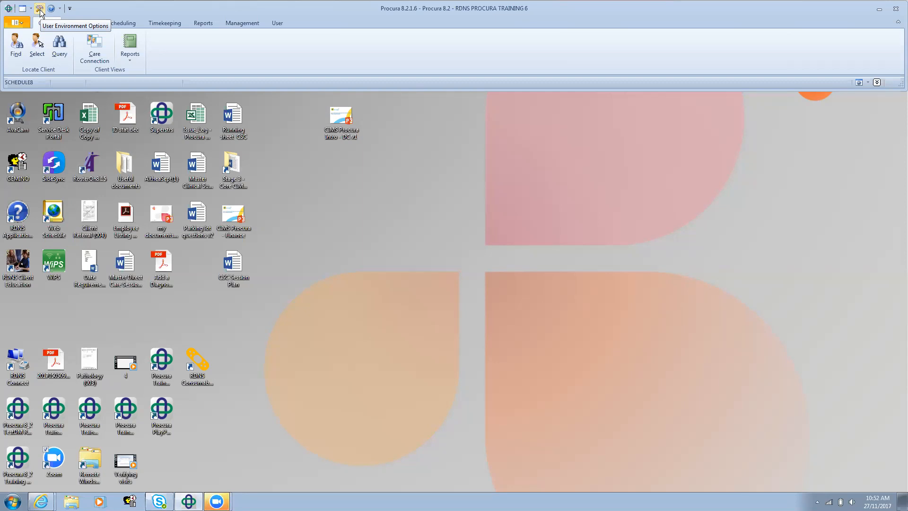
In the user environment options, set the default department to RDN Metro East and enable Unfilled EWG3 as the default planner
{"action": "left_click", "coordinate": [40, 11]}
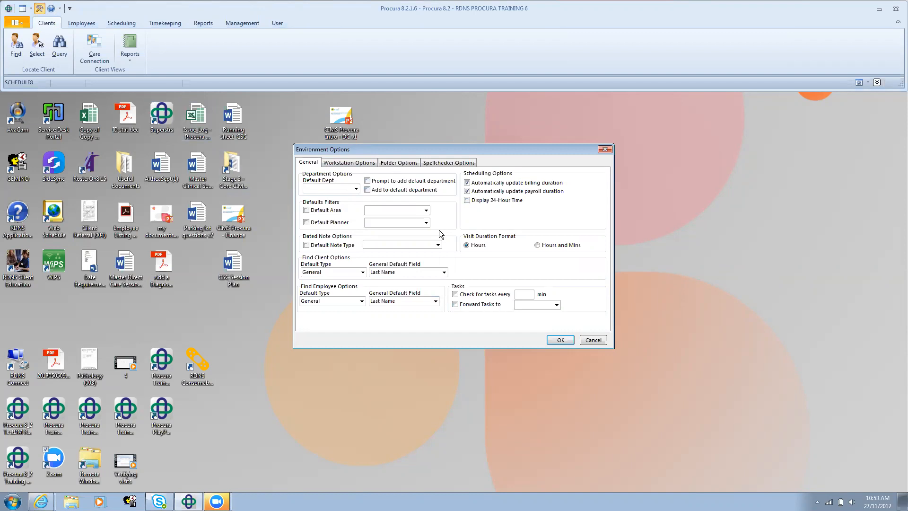
{"action": "left_click", "coordinate": [357, 190]}
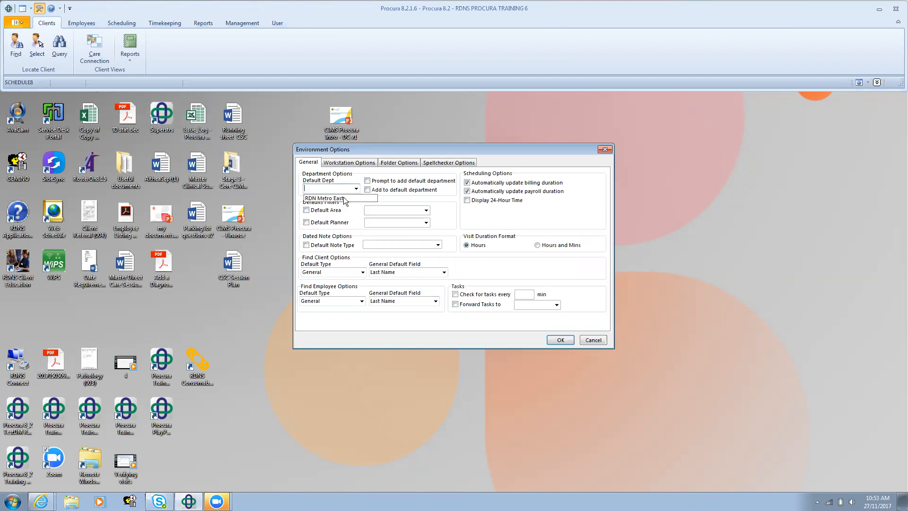
{"action": "left_click", "coordinate": [343, 196]}
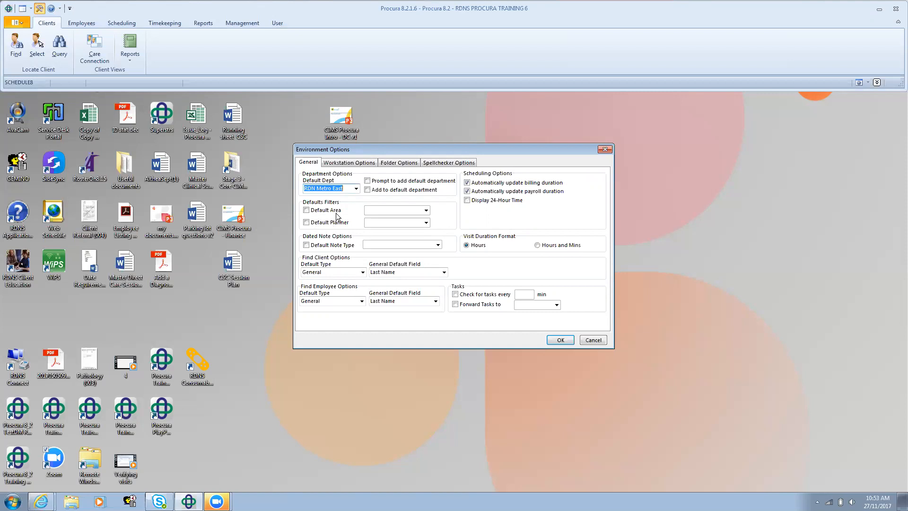
{"action": "left_click", "coordinate": [305, 225]}
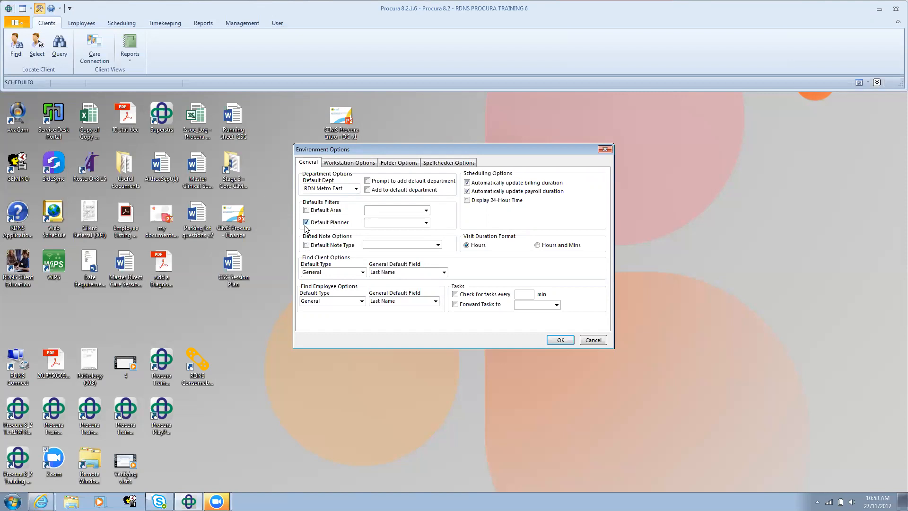
{"action": "left_click", "coordinate": [425, 223]}
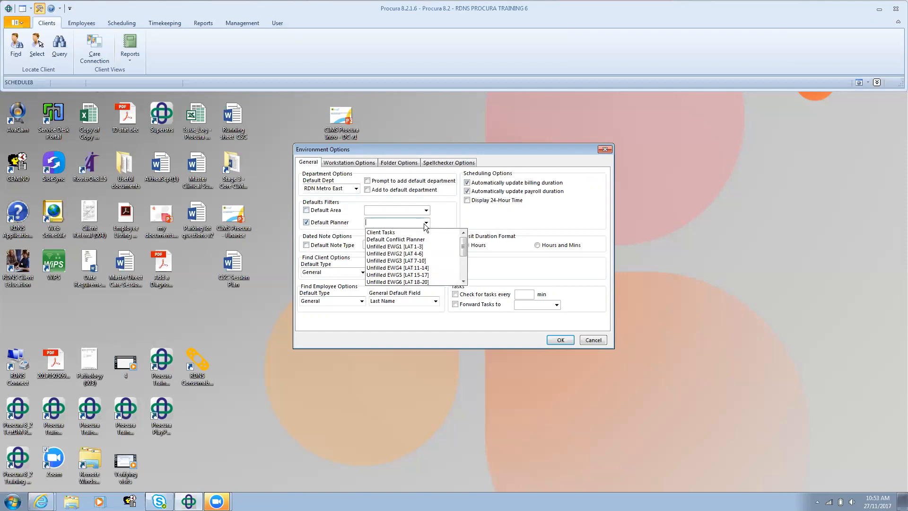
{"action": "left_click", "coordinate": [391, 262]}
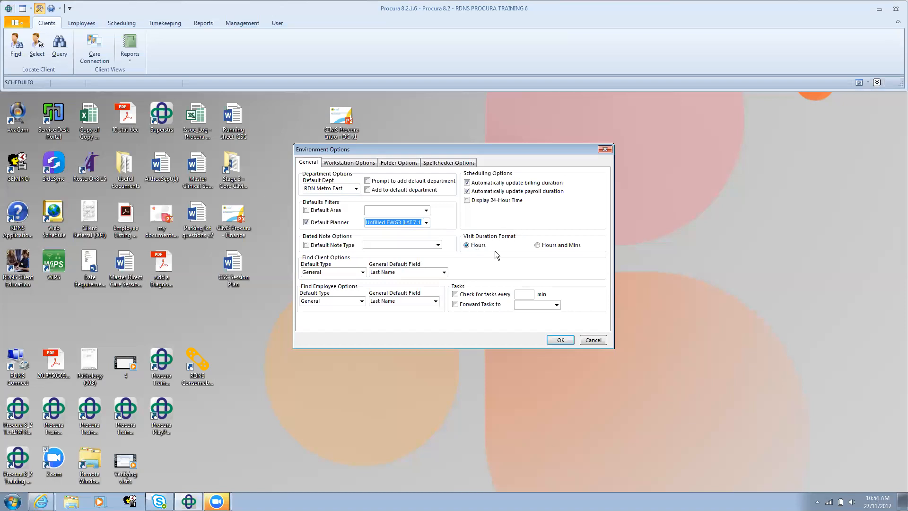
Set the visit duration format to Hours and Mins, turn on 24-hour time display, and save the environment options after reviewing the workstation options
{"action": "left_click", "coordinate": [537, 244]}
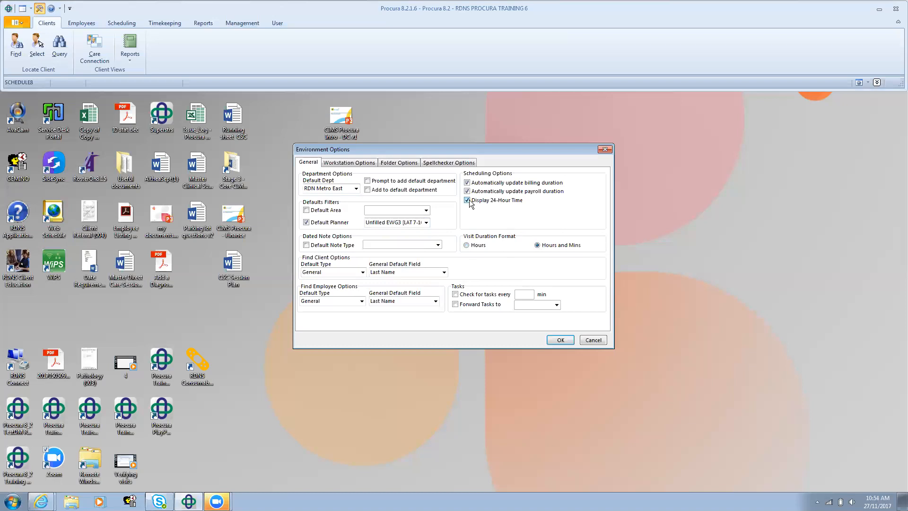
{"action": "left_click", "coordinate": [335, 162]}
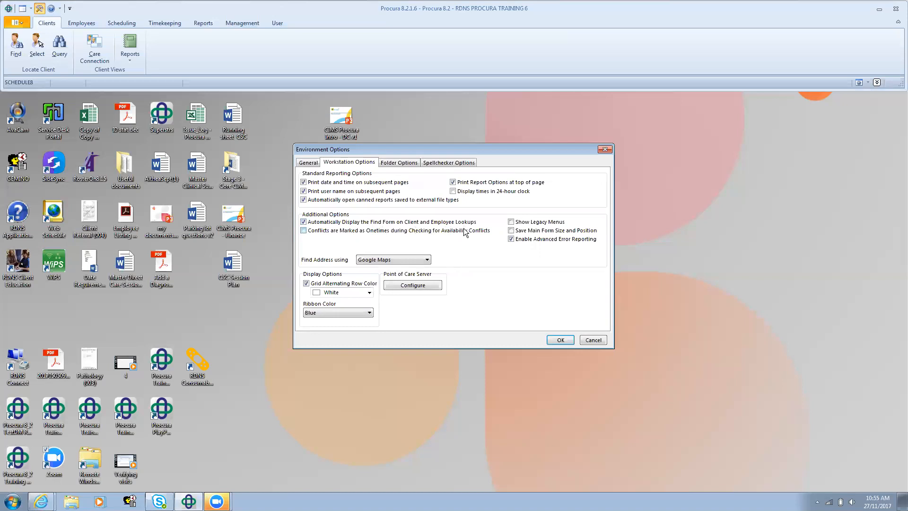
{"action": "left_click", "coordinate": [564, 340]}
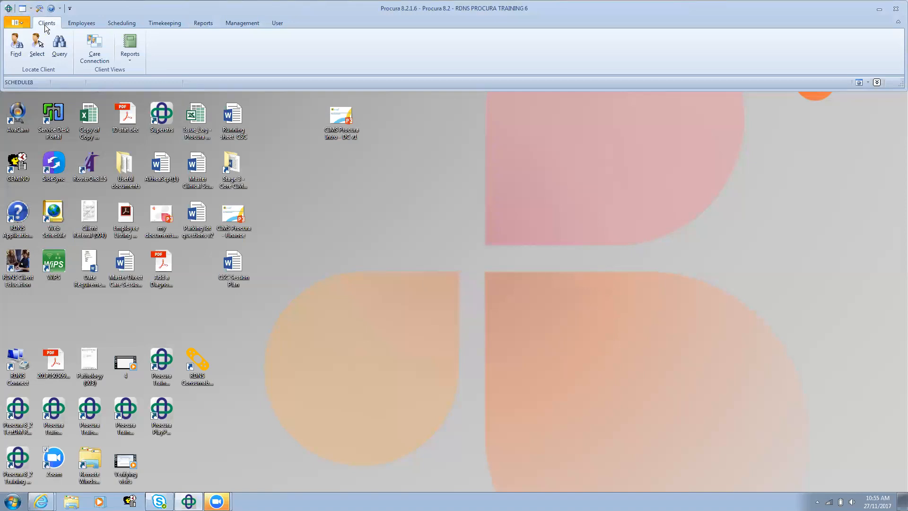
Look up the client by last name in client scheduling and open that client's schedule
{"action": "left_click", "coordinate": [128, 28]}
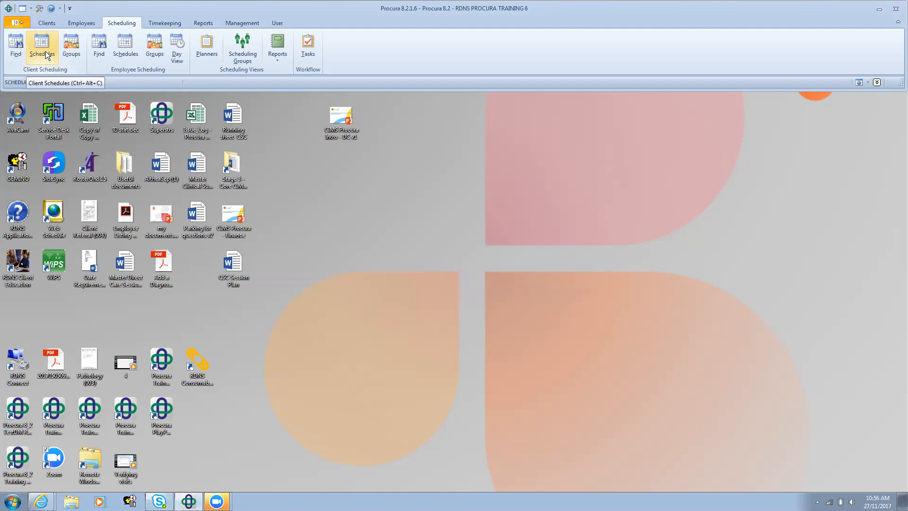
{"action": "left_click", "coordinate": [46, 55]}
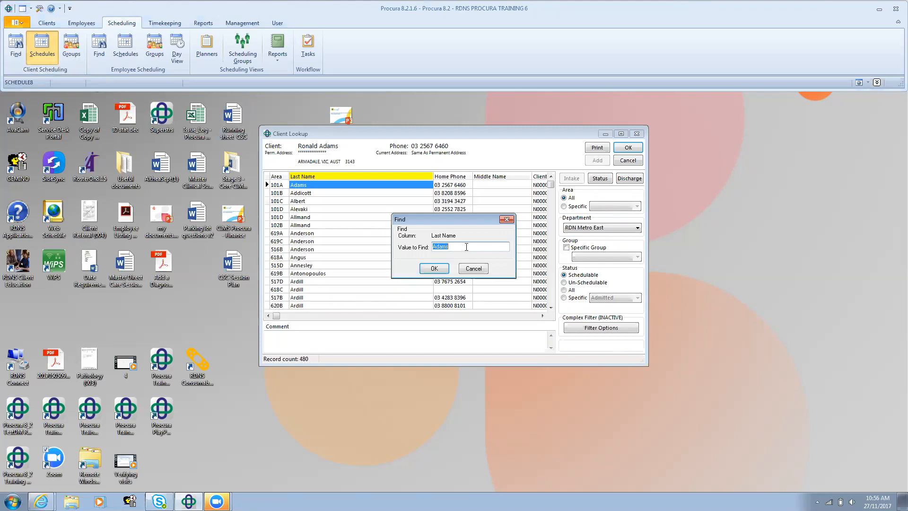
{"action": "key", "text": "BackSpace"}
{"action": "left_click", "coordinate": [429, 268]}
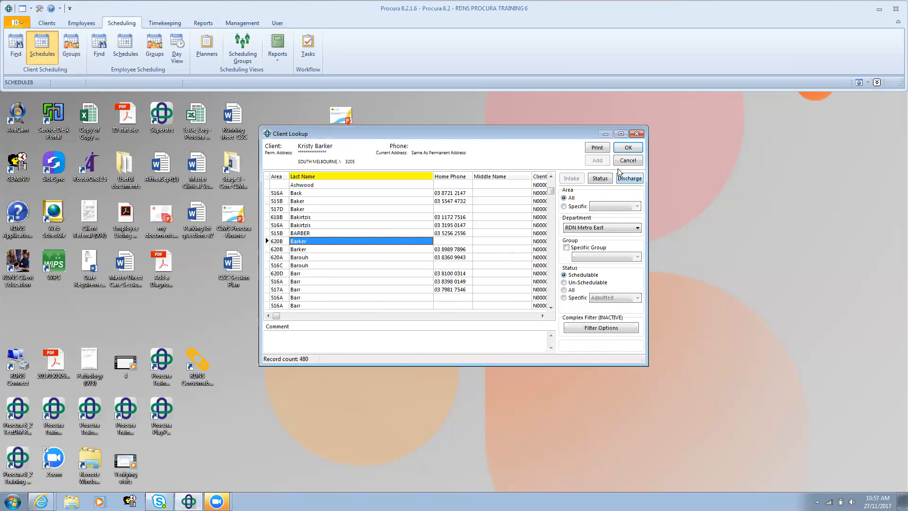
{"action": "left_click", "coordinate": [627, 149]}
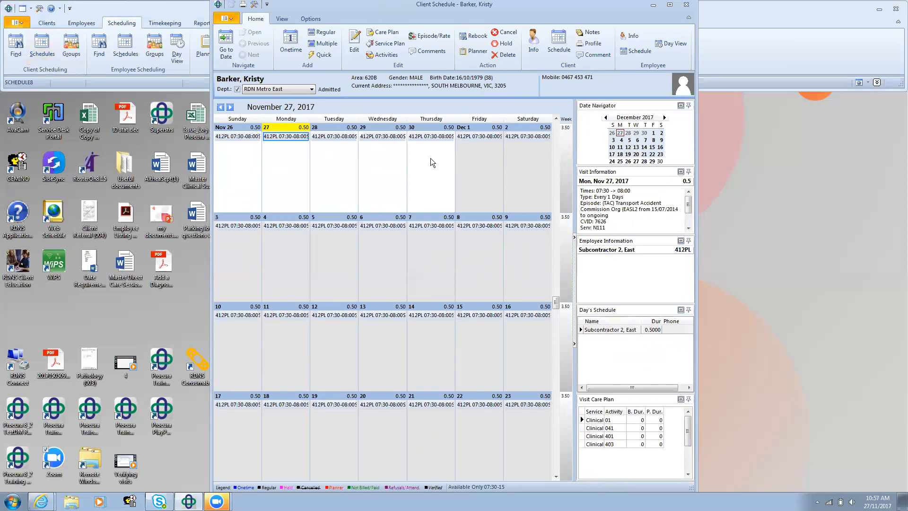
In the client schedule's environment options, choose calendar font size 8, a default Month view and bold display for visits with expenses
{"action": "left_click", "coordinate": [254, 7]}
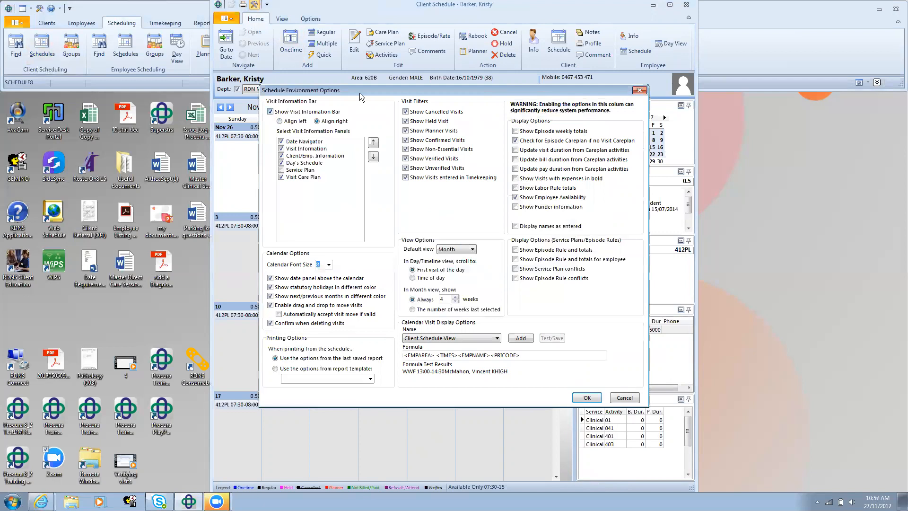
{"action": "left_click_drag", "start_coordinate": [359, 87], "coordinate": [264, 86]}
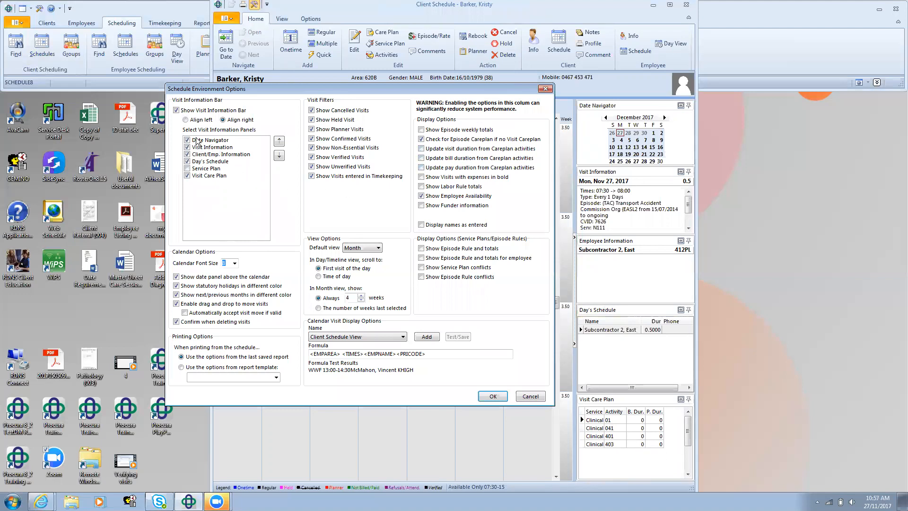
{"action": "left_click", "coordinate": [187, 175]}
{"action": "left_click", "coordinate": [235, 263]}
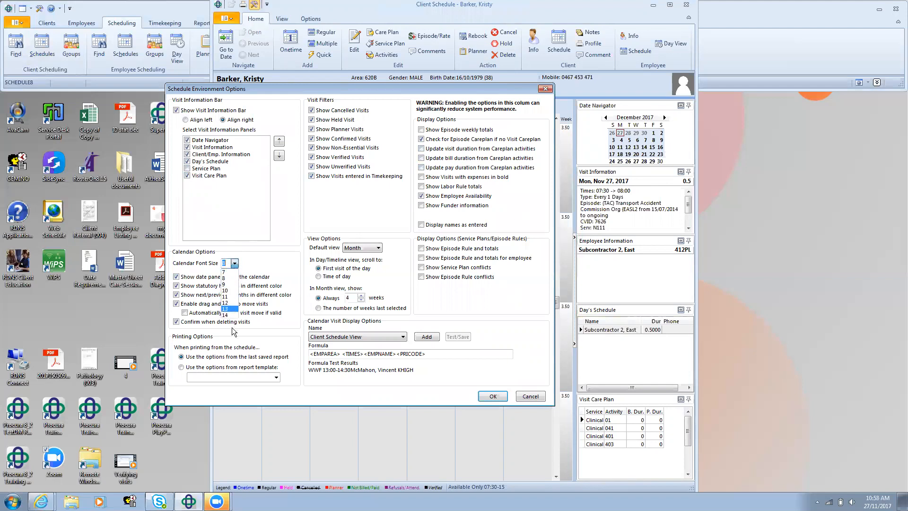
{"action": "left_click", "coordinate": [232, 279]}
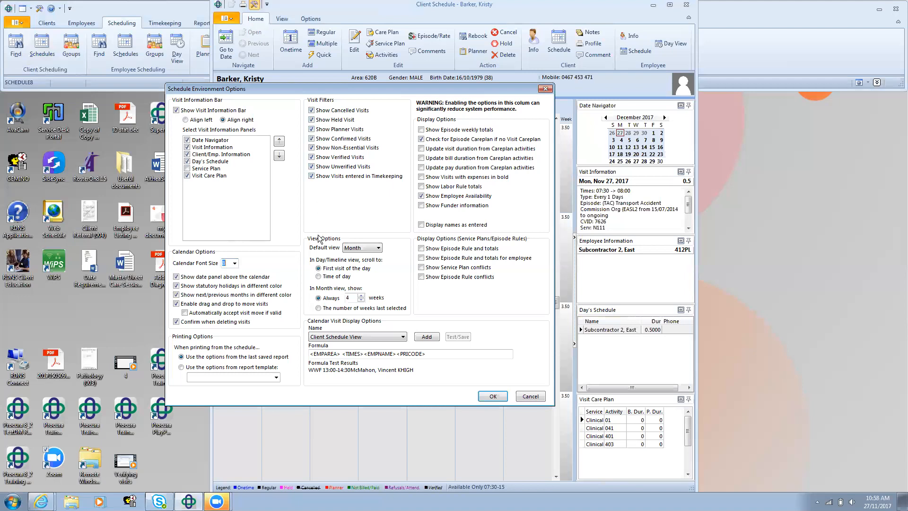
{"action": "left_click", "coordinate": [379, 247]}
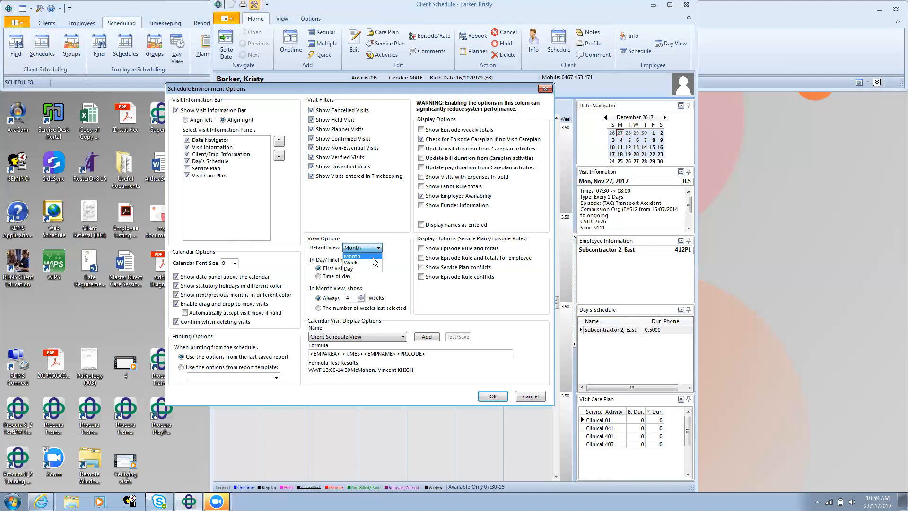
{"action": "left_click", "coordinate": [374, 256]}
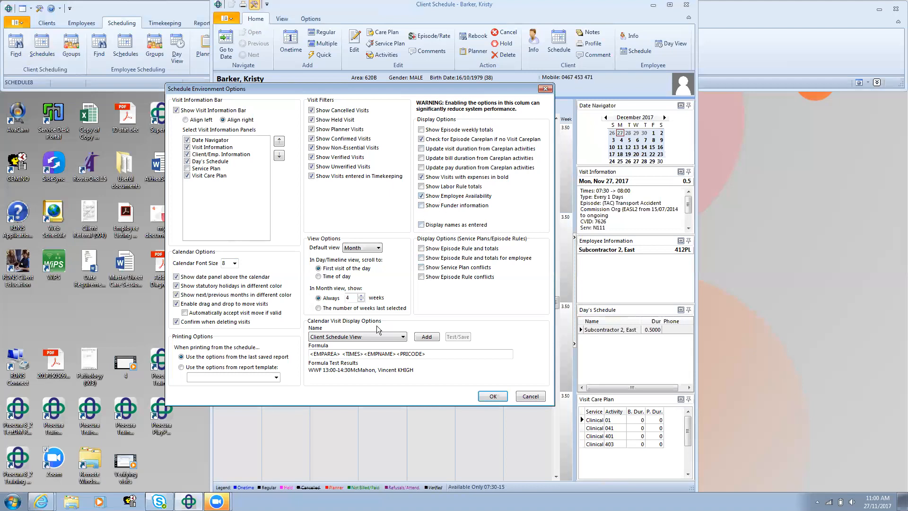
Add a new calendar visit display type named Client View
{"action": "left_click", "coordinate": [364, 337]}
{"action": "left_click", "coordinate": [433, 339]}
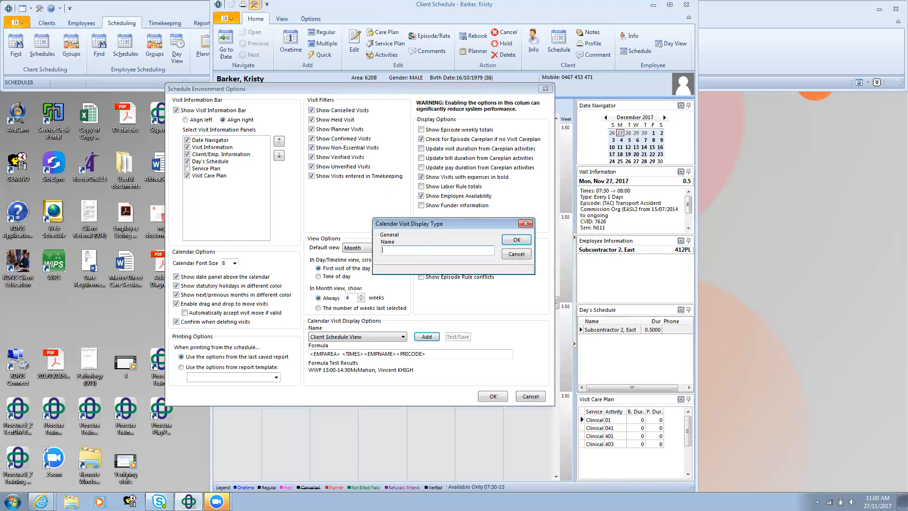
{"action": "type", "text": "Client View"}
{"action": "left_click", "coordinate": [515, 240]}
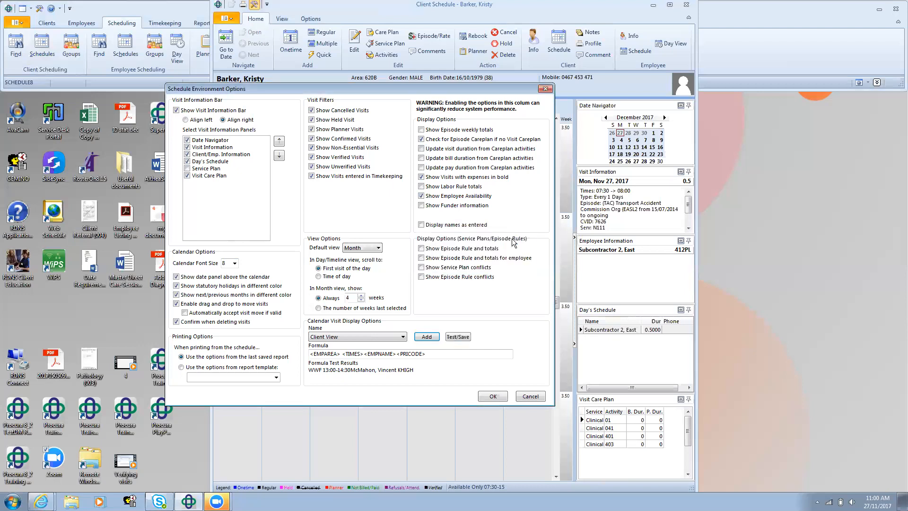
Build the Client View formula as <EMPAREA> <TIMES> <EMPNAME> <PRICODE>, test and save it, and apply the schedule options
{"action": "left_click", "coordinate": [314, 353]}
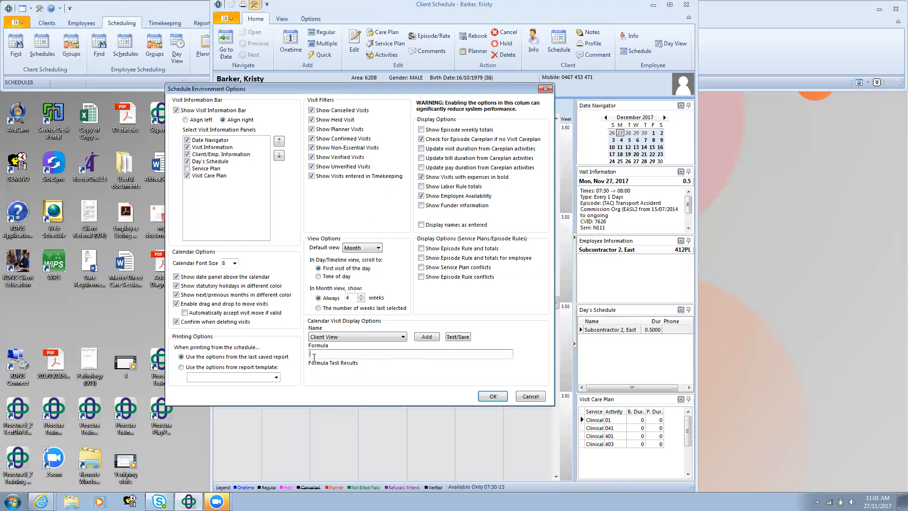
{"action": "right_click", "coordinate": [314, 358]}
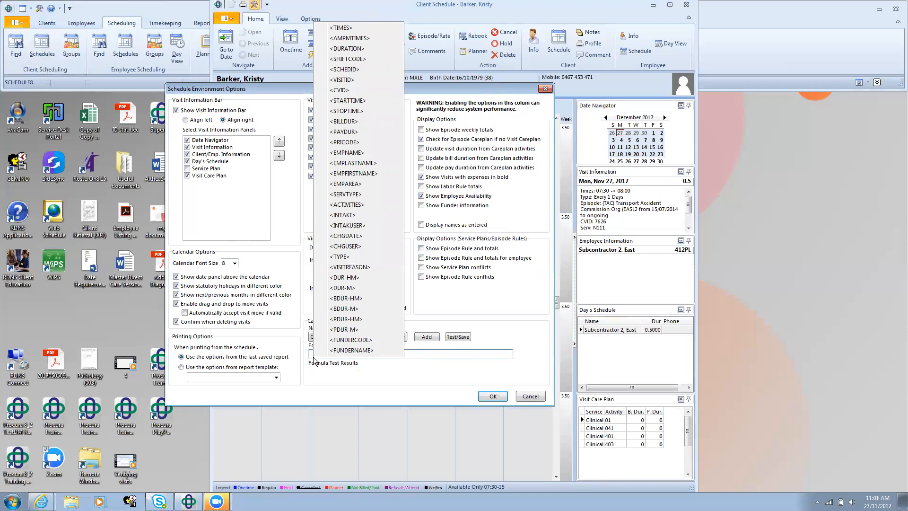
{"action": "left_click", "coordinate": [355, 188]}
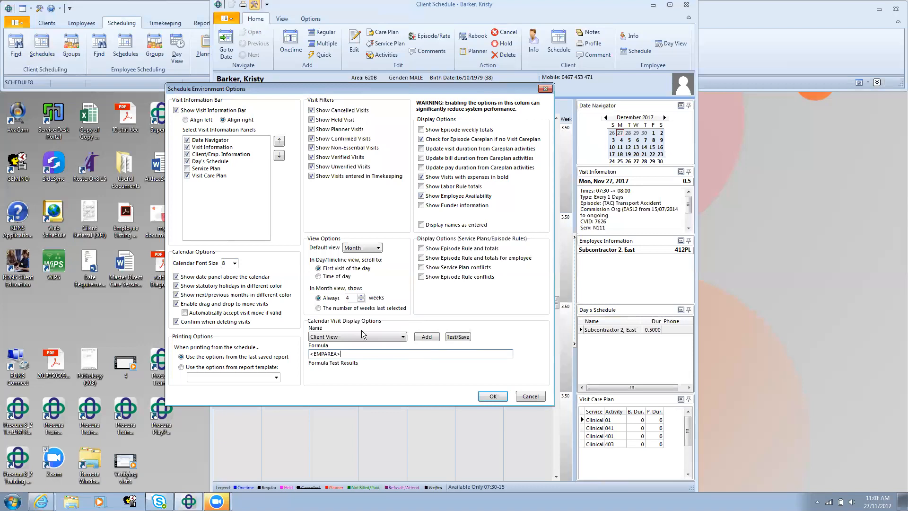
{"action": "right_click", "coordinate": [349, 354]}
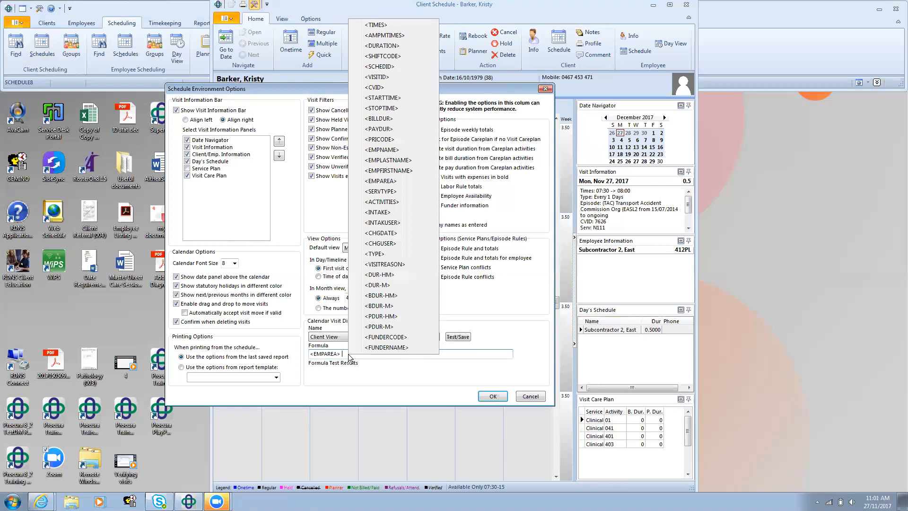
{"action": "left_click", "coordinate": [386, 26]}
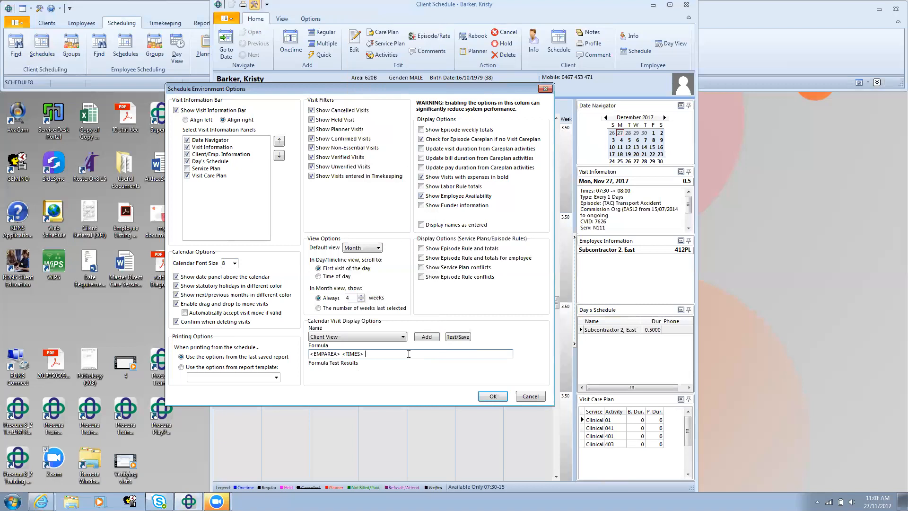
{"action": "right_click", "coordinate": [365, 355]}
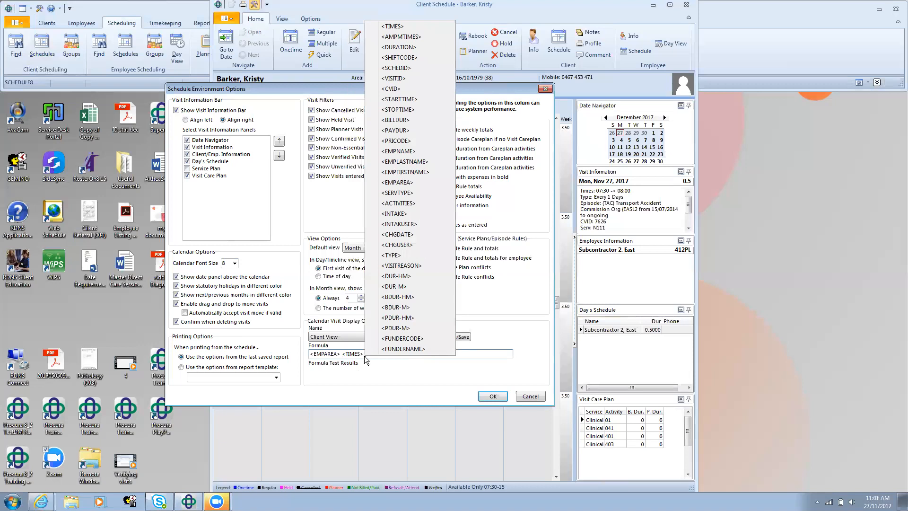
{"action": "left_click", "coordinate": [400, 151]}
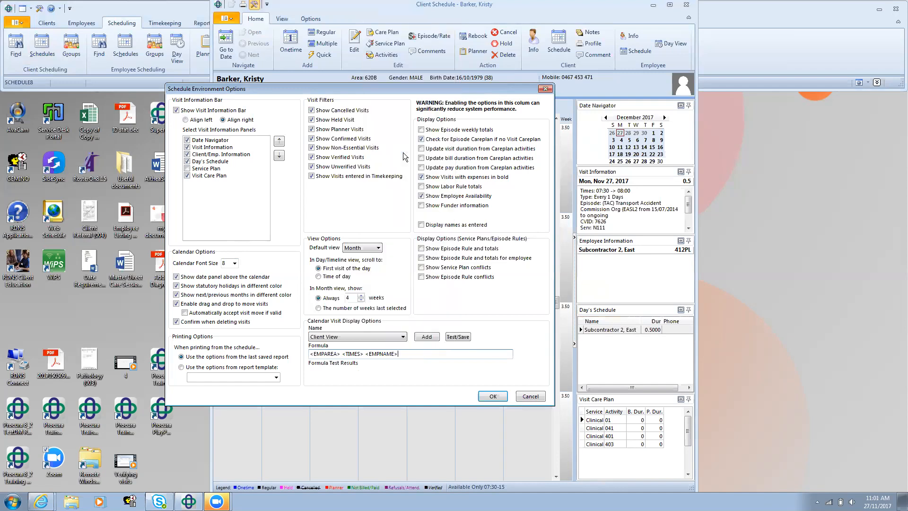
{"action": "right_click", "coordinate": [404, 354]}
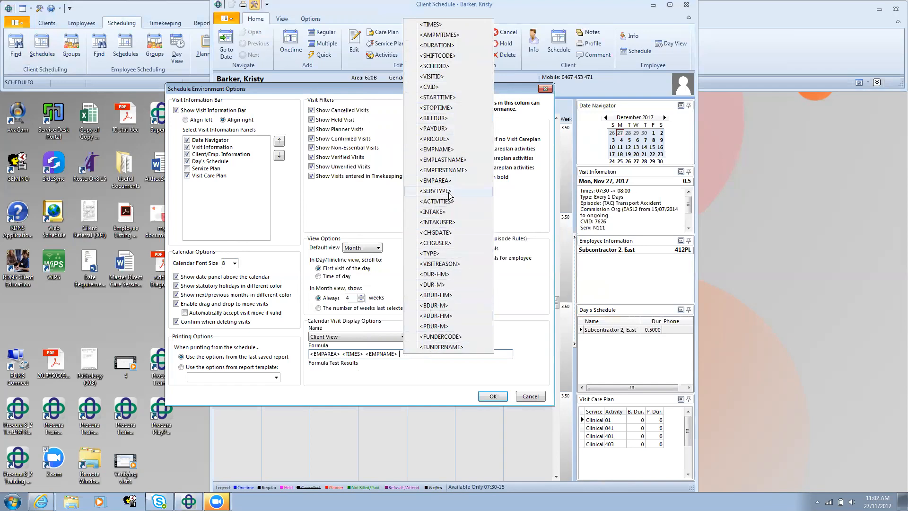
{"action": "left_click", "coordinate": [429, 139]}
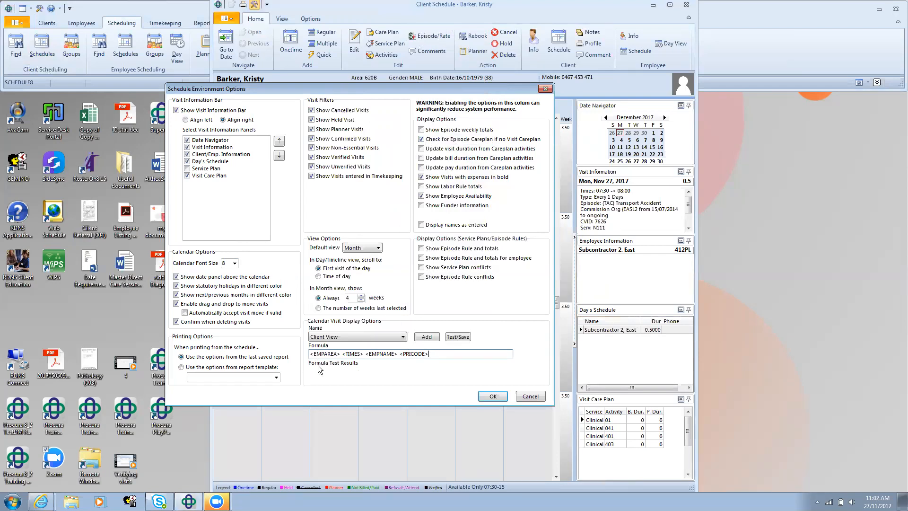
{"action": "left_click", "coordinate": [458, 337]}
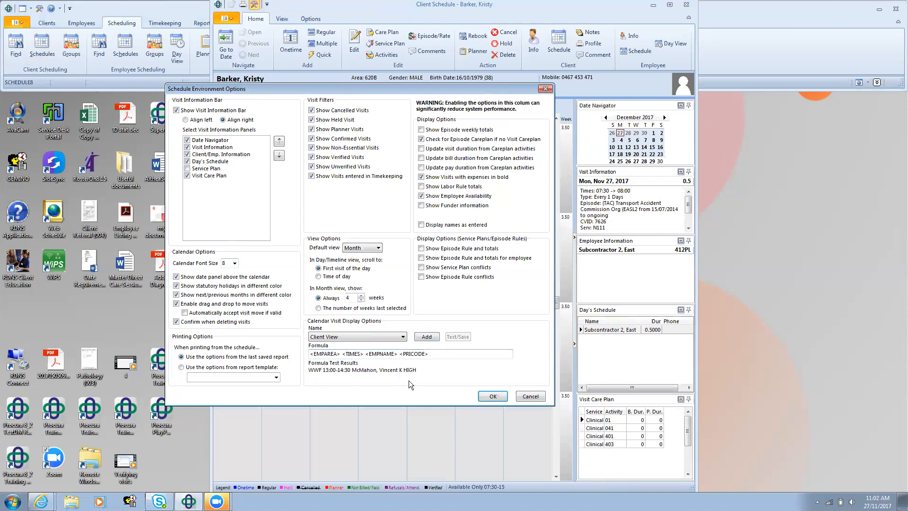
{"action": "left_click", "coordinate": [489, 397]}
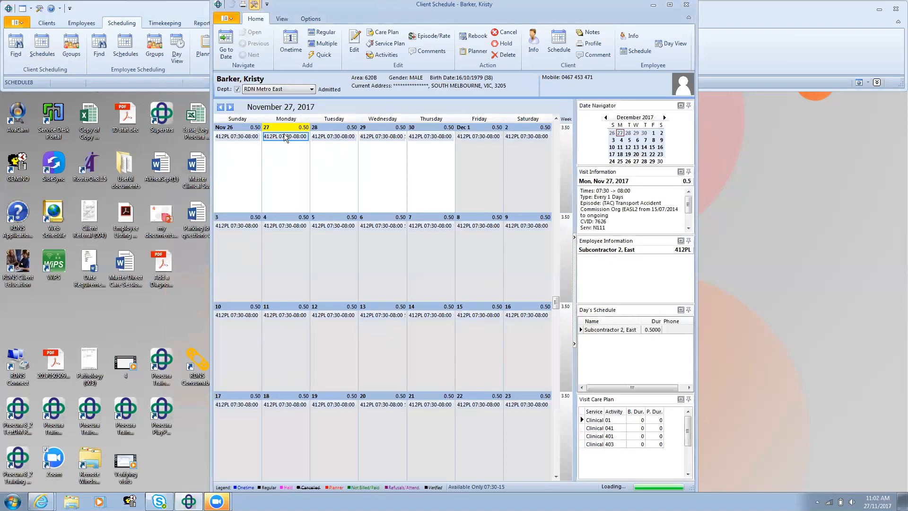
Maximise the client schedule window and open the schedule of the employee assigned to the November 27 visit
{"action": "left_click", "coordinate": [674, 6]}
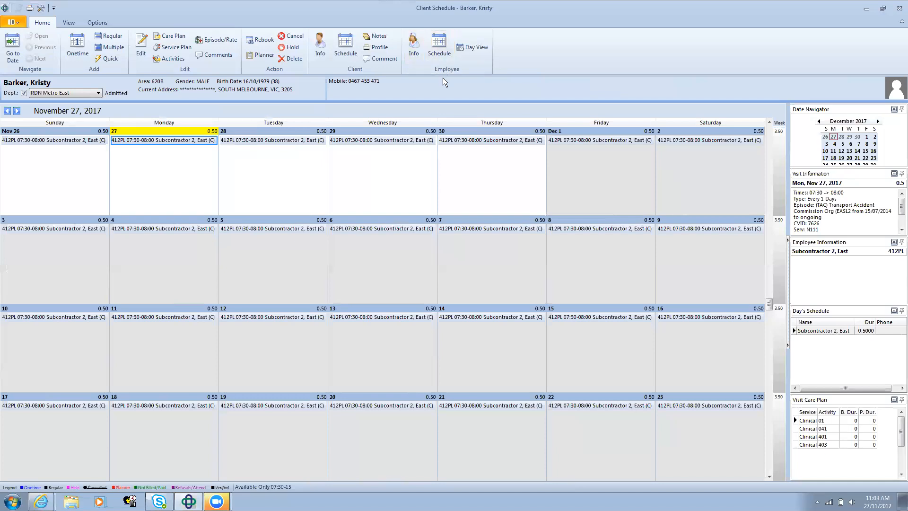
{"action": "left_click", "coordinate": [440, 45]}
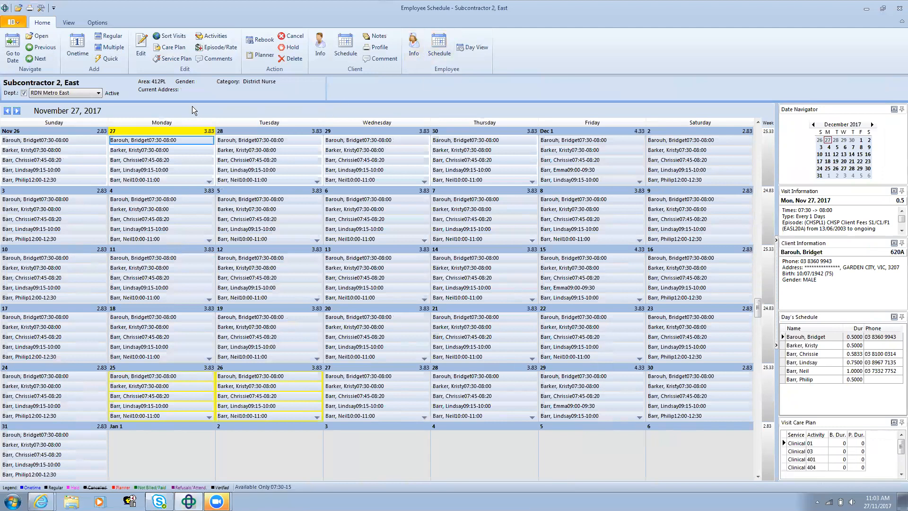
In the employee schedule's environment options, enable drag and drop to move visits and make Month view always show 4 weeks
{"action": "left_click", "coordinate": [41, 8]}
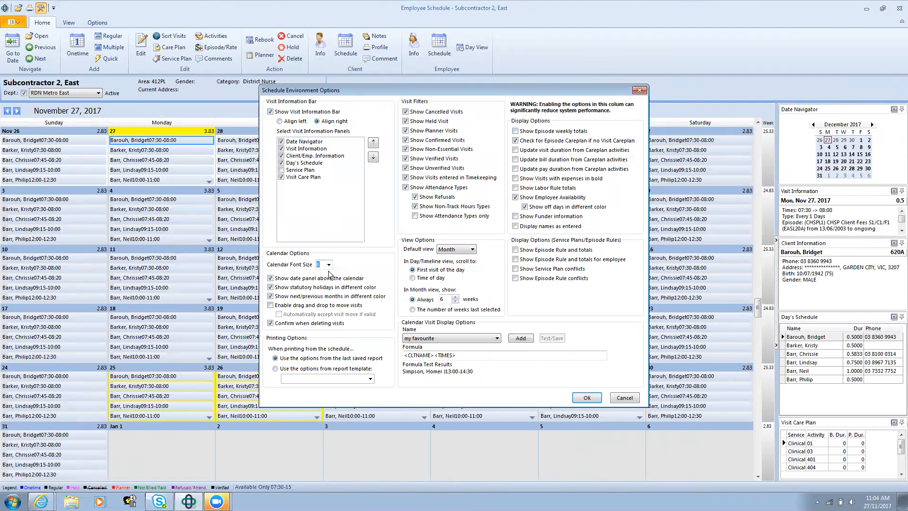
{"action": "left_click", "coordinate": [271, 305]}
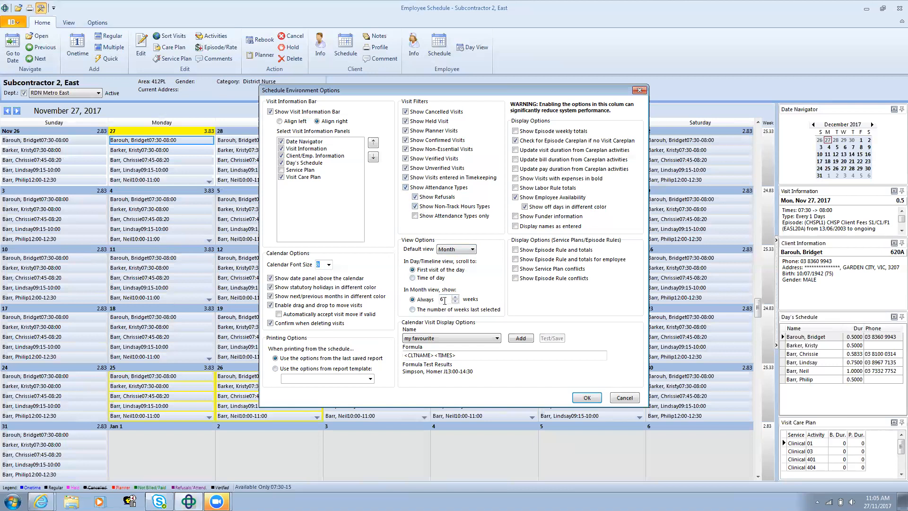
{"action": "type", "text": "4"}
Add a new calendar visit display type named Emp View
{"action": "left_click", "coordinate": [524, 340]}
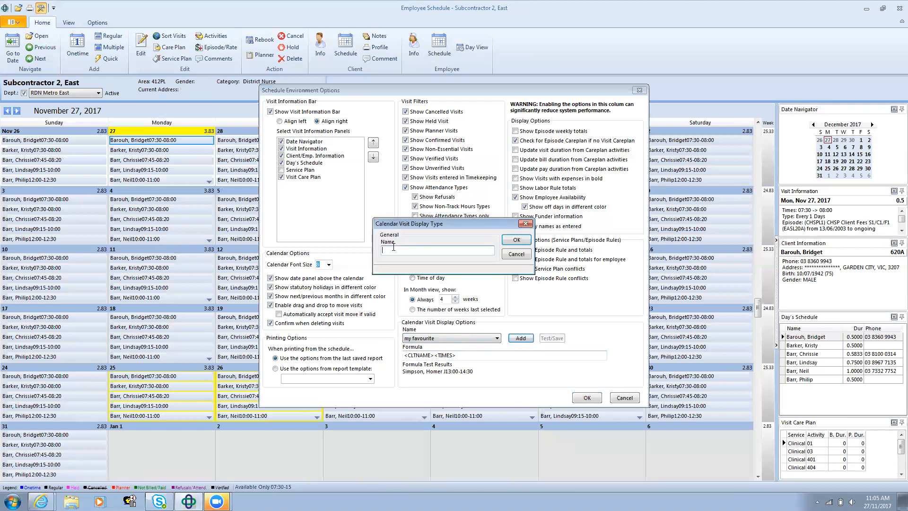
{"action": "type", "text": "Em"}
{"action": "type", "text": "View"}
{"action": "left_click", "coordinate": [516, 241]}
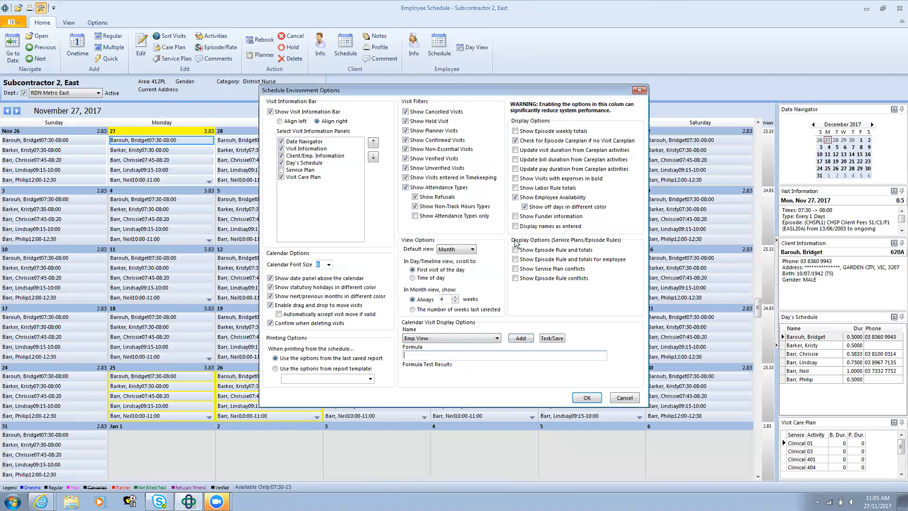
Build the Emp View formula as <CLTAREA> <CLTNAME> <TIMES> <PRICODE>, and test and save it
{"action": "right_click", "coordinate": [411, 355]}
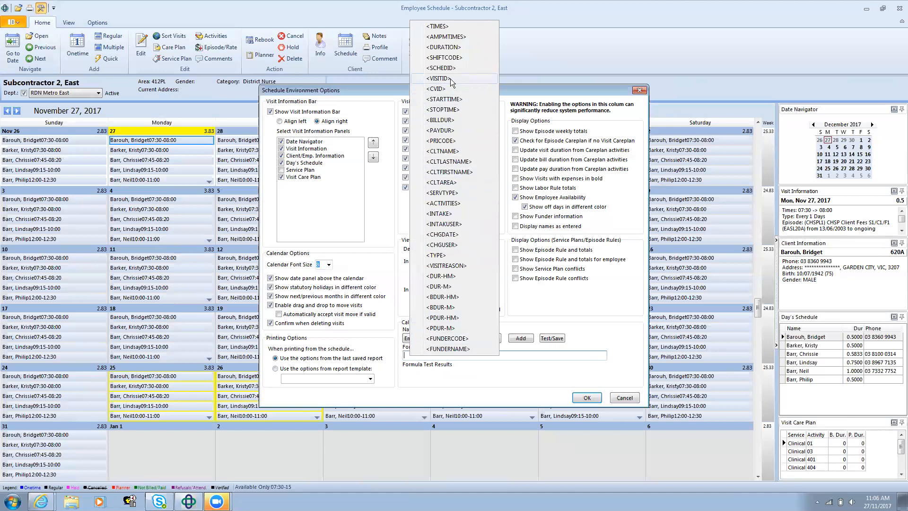
{"action": "left_click", "coordinate": [451, 151]}
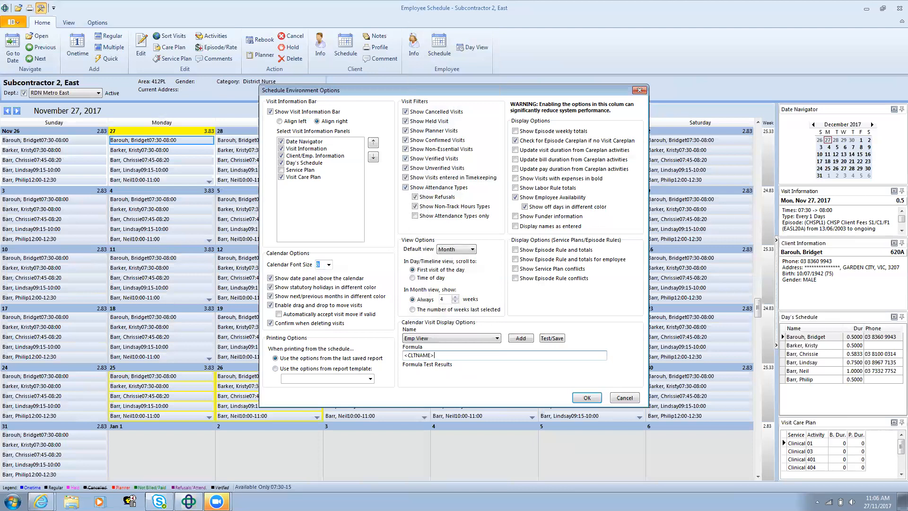
{"action": "right_click", "coordinate": [436, 358]}
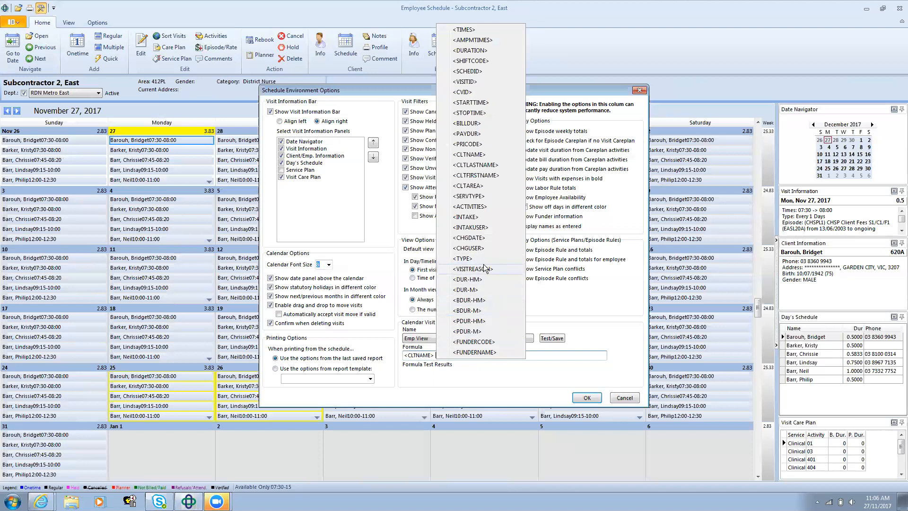
{"action": "left_click", "coordinate": [476, 31]}
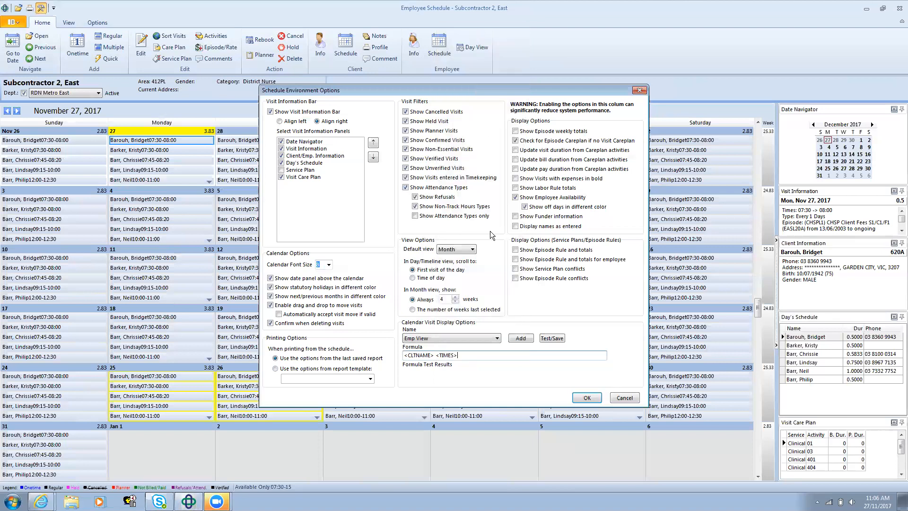
{"action": "right_click", "coordinate": [468, 354]}
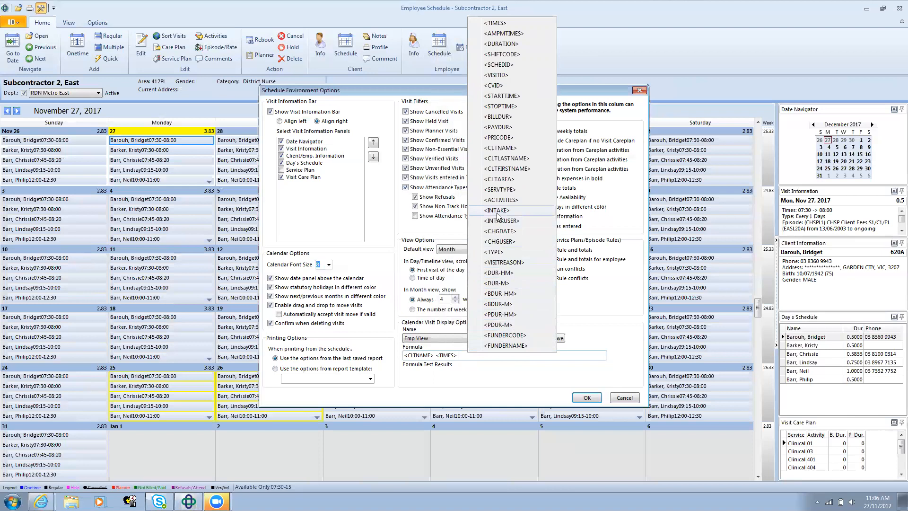
{"action": "left_click", "coordinate": [502, 137]}
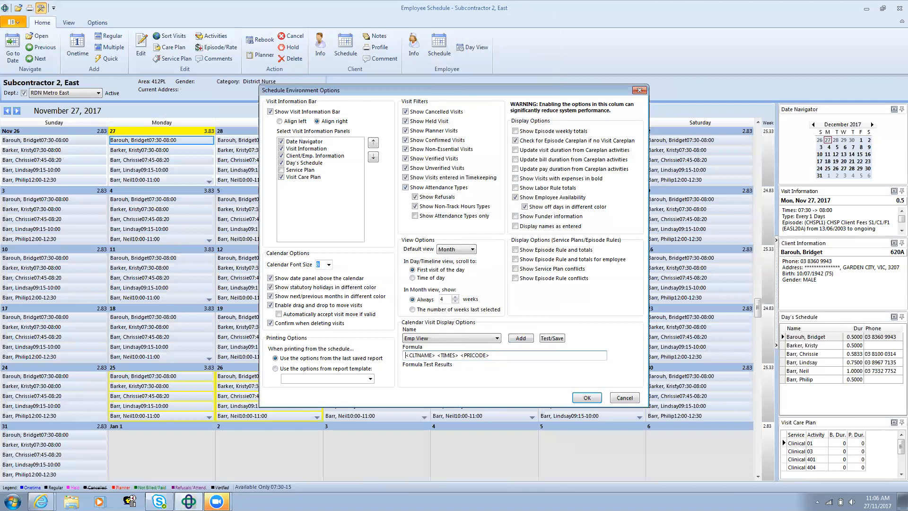
{"action": "right_click", "coordinate": [405, 356]}
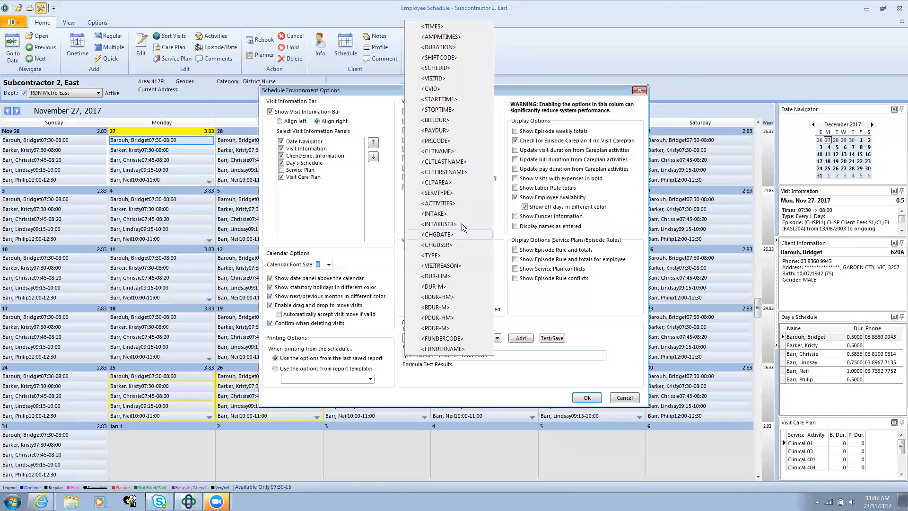
{"action": "left_click", "coordinate": [438, 182]}
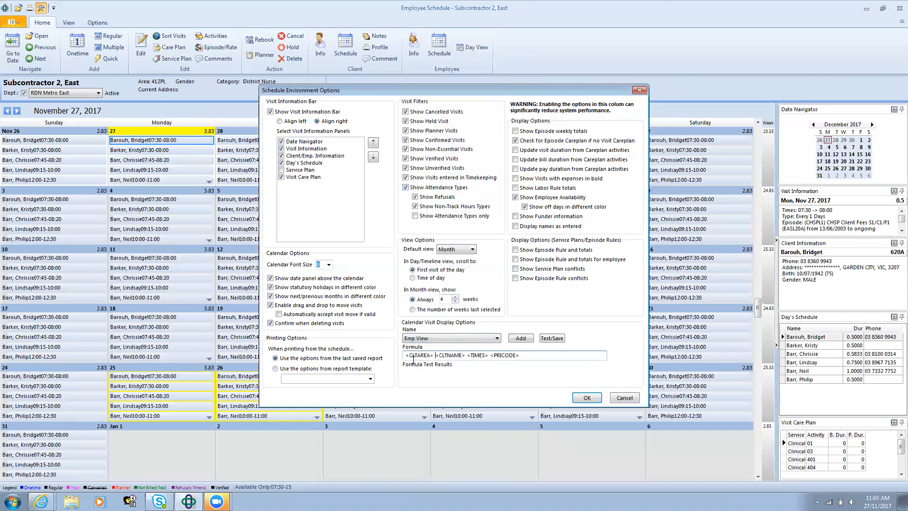
{"action": "left_click", "coordinate": [552, 338]}
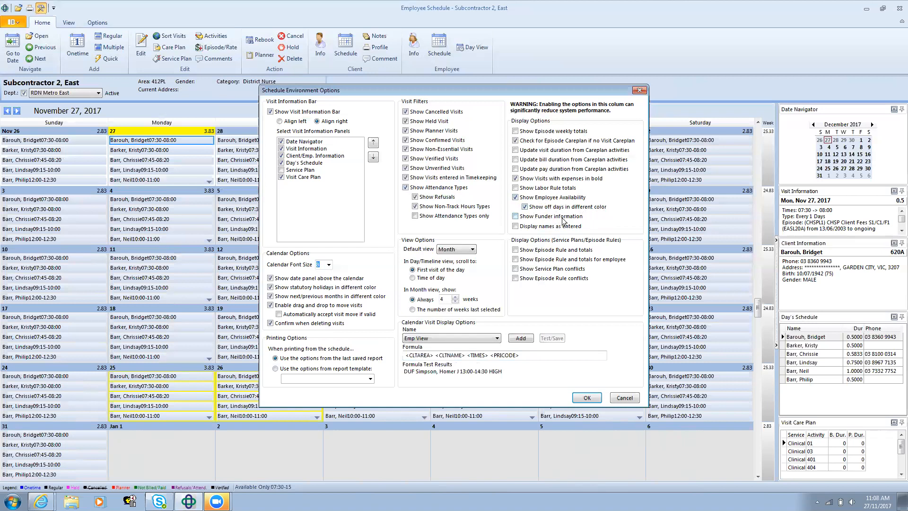
Enable bold display for visits with expenses and Service Plan conflicts, and apply the employee schedule options
{"action": "left_click", "coordinate": [515, 269]}
{"action": "left_click", "coordinate": [585, 398]}
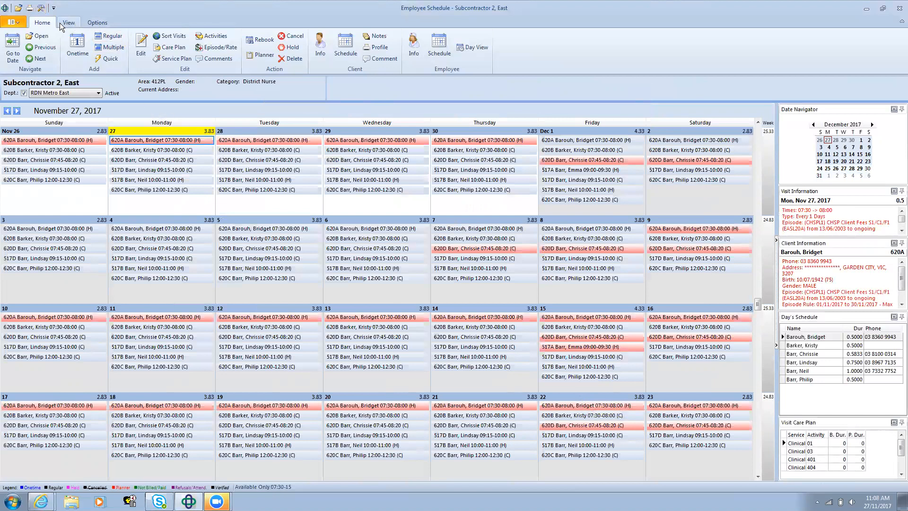
Switch the employee schedule's calendar visit display to double up, and after that to Name
{"action": "left_click", "coordinate": [98, 24]}
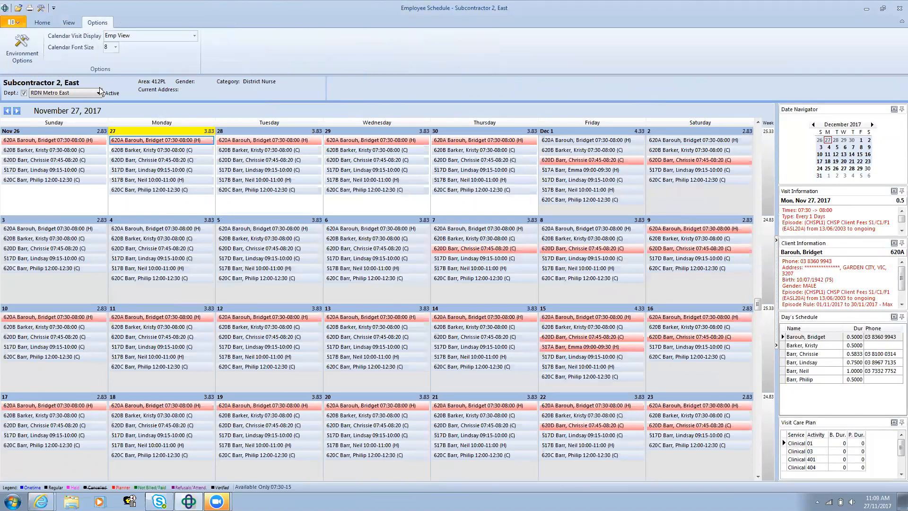
{"action": "left_click", "coordinate": [194, 36]}
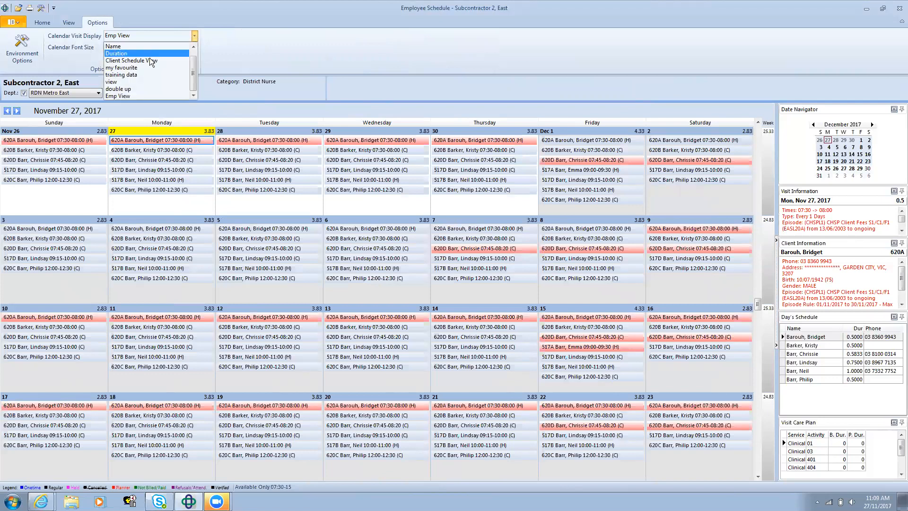
{"action": "left_click", "coordinate": [131, 91]}
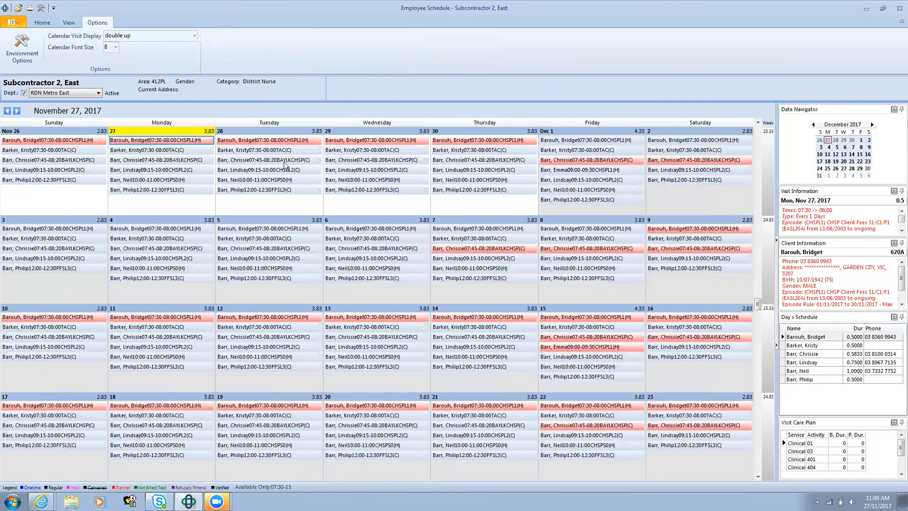
{"action": "left_click", "coordinate": [194, 38]}
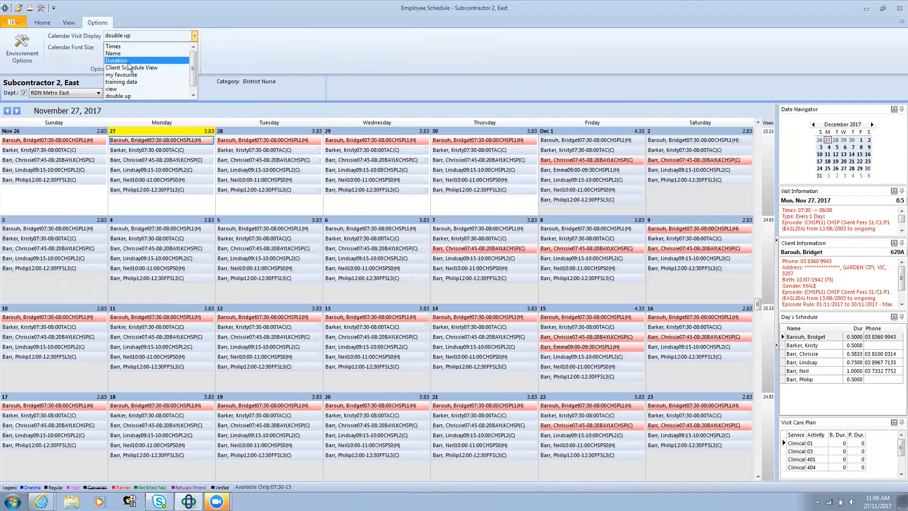
{"action": "left_click", "coordinate": [127, 56]}
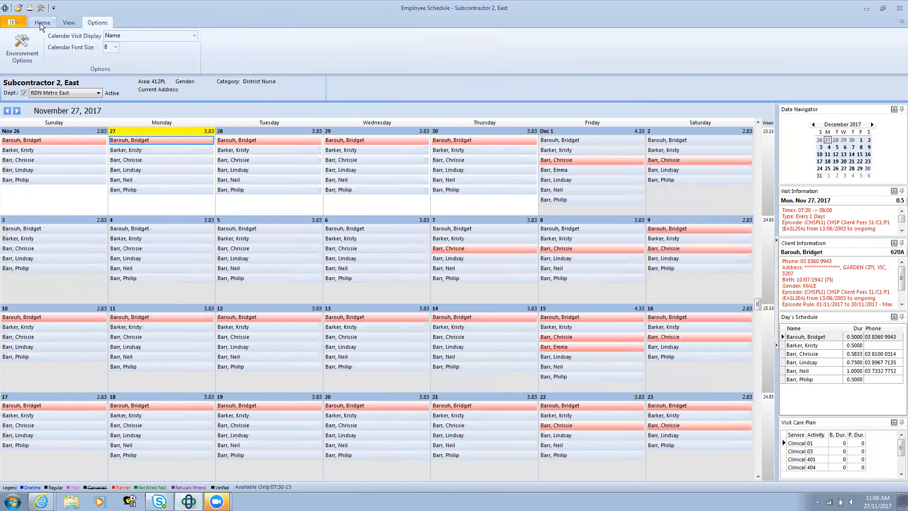
{"action": "left_click", "coordinate": [42, 22]}
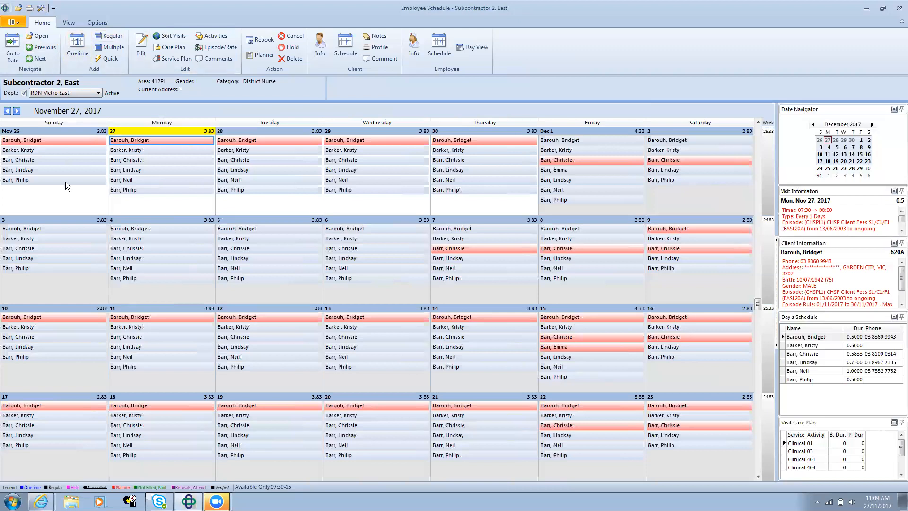
{"action": "left_click", "coordinate": [75, 27]}
{"action": "left_click", "coordinate": [42, 27]}
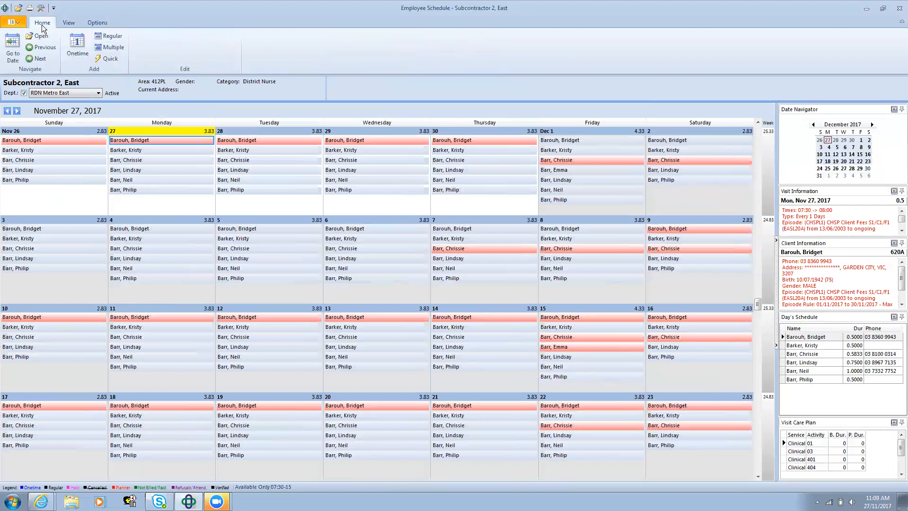